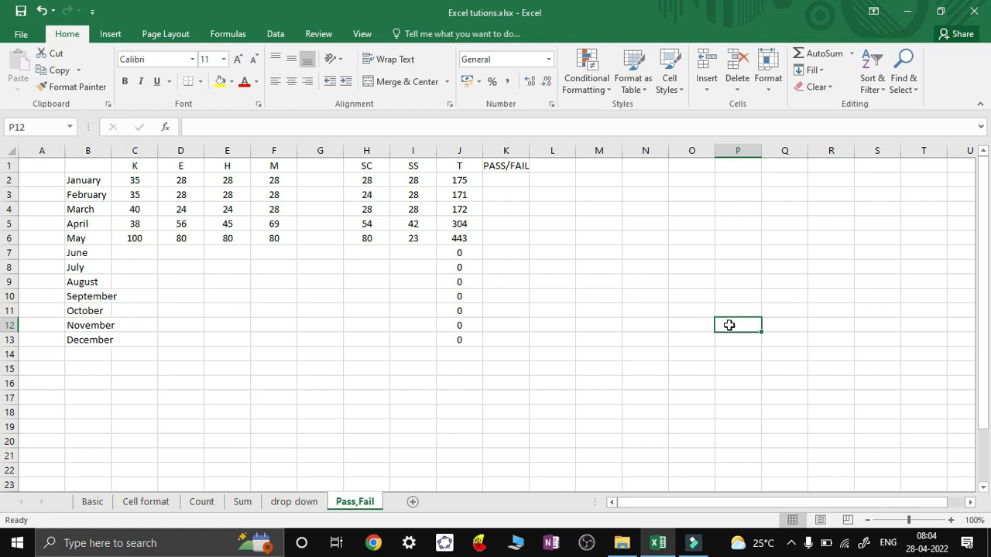
Begin an IF formula in G2 with the logical test F2>=28 for January's M mark.
{"action": "left_click", "coordinate": [329, 182]}
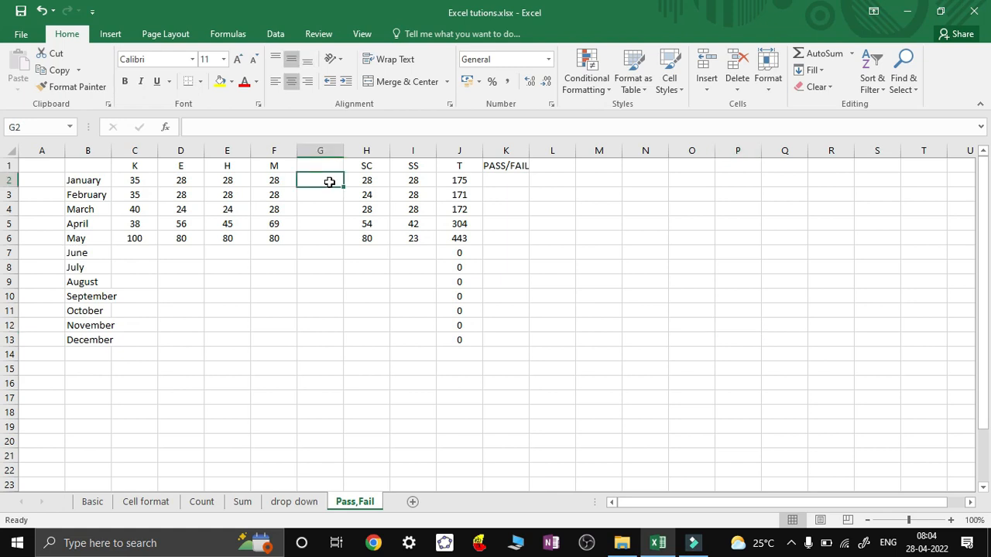
{"action": "type", "text": "="}
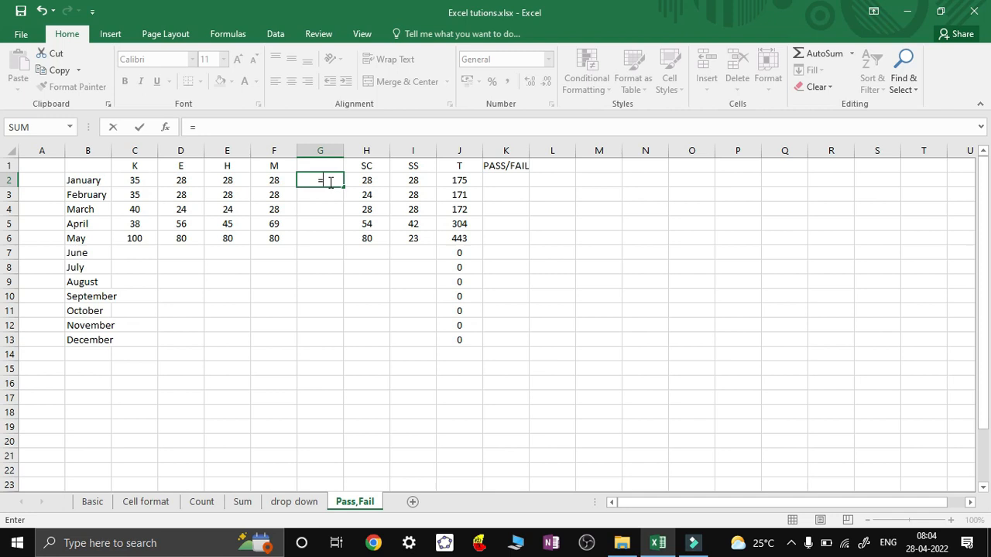
{"action": "type", "text": "if"}
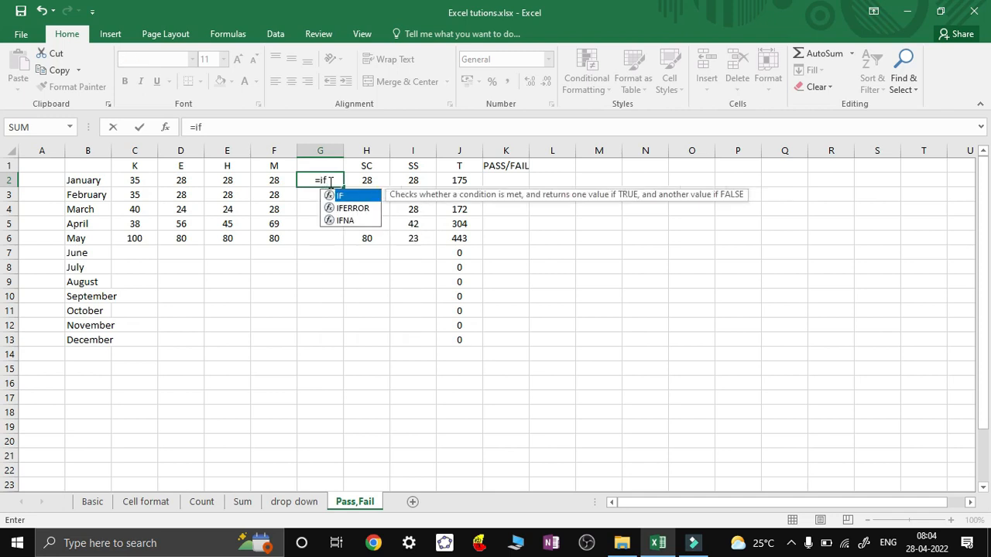
{"action": "type", "text": "("}
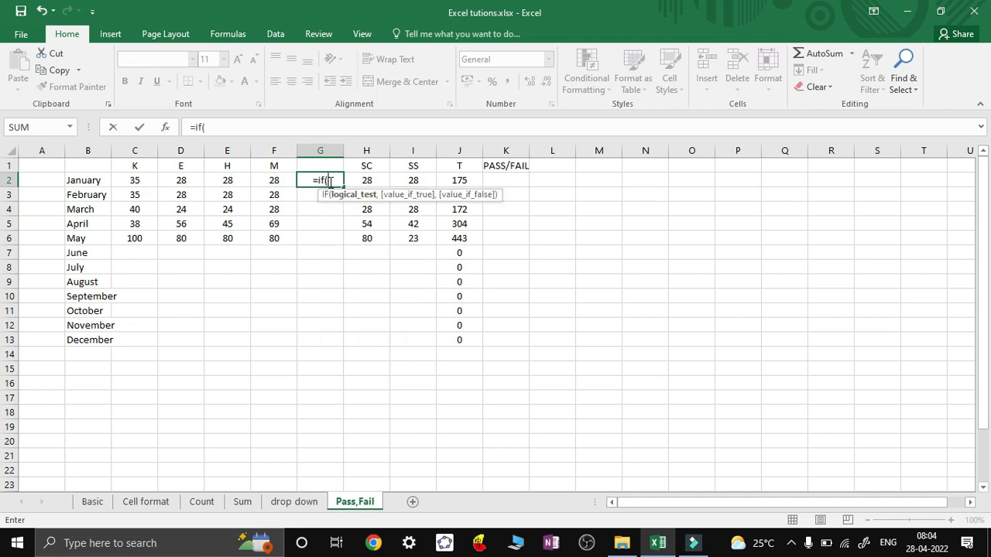
{"action": "left_click", "coordinate": [274, 181]}
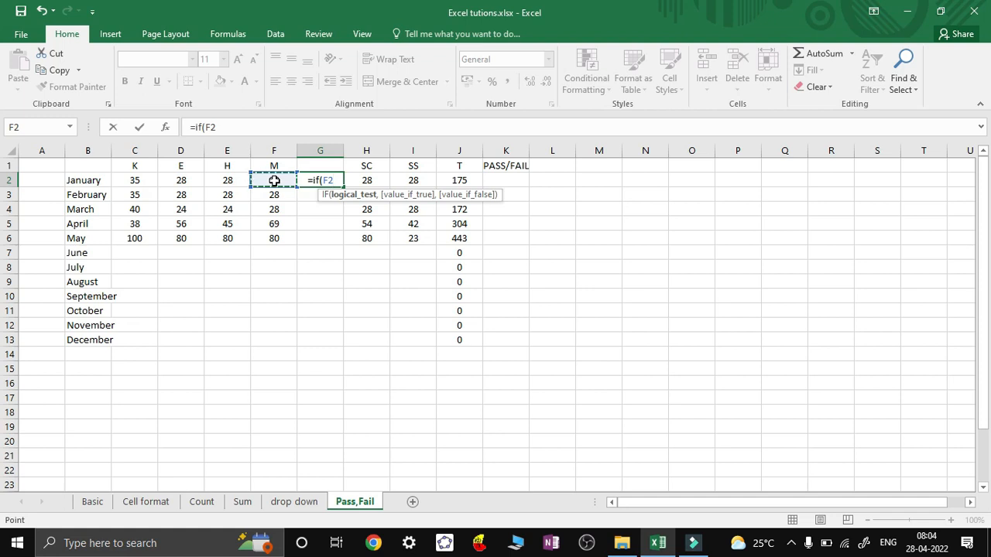
{"action": "type", "text": ">"}
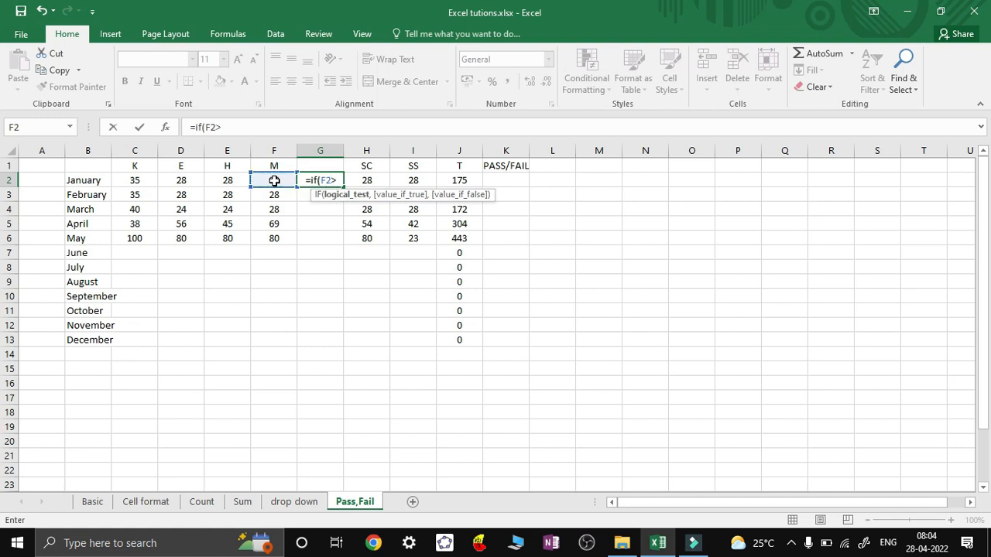
{"action": "type", "text": "="}
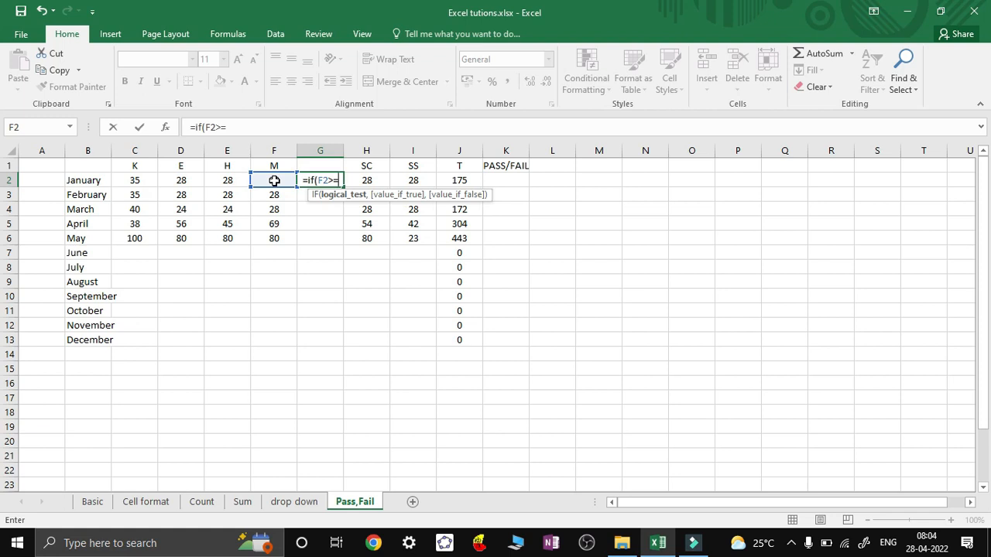
{"action": "type", "text": "28"}
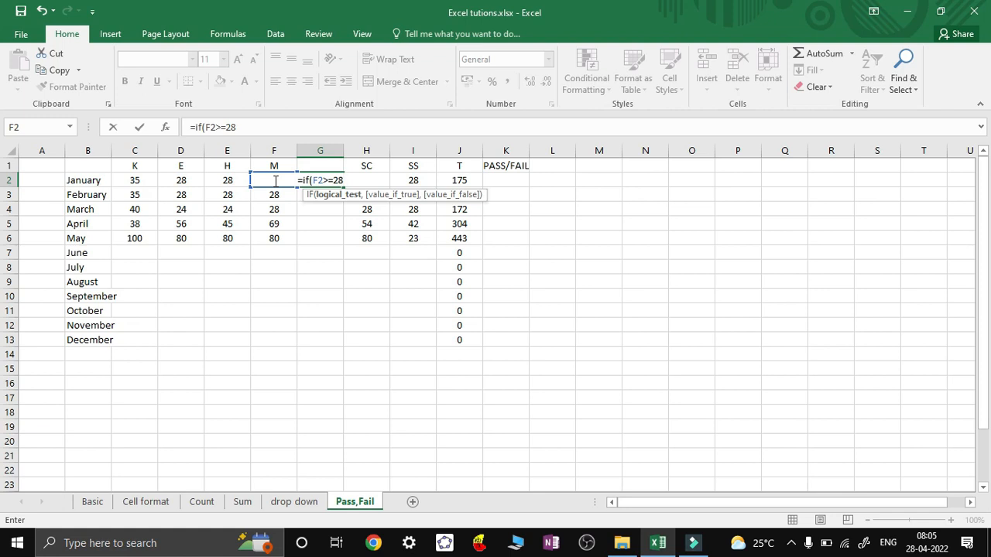
Complete the G2 IF formula with "Pass" if true and "Fail" if false, and fill it down to G13.
{"action": "type", "text": ","}
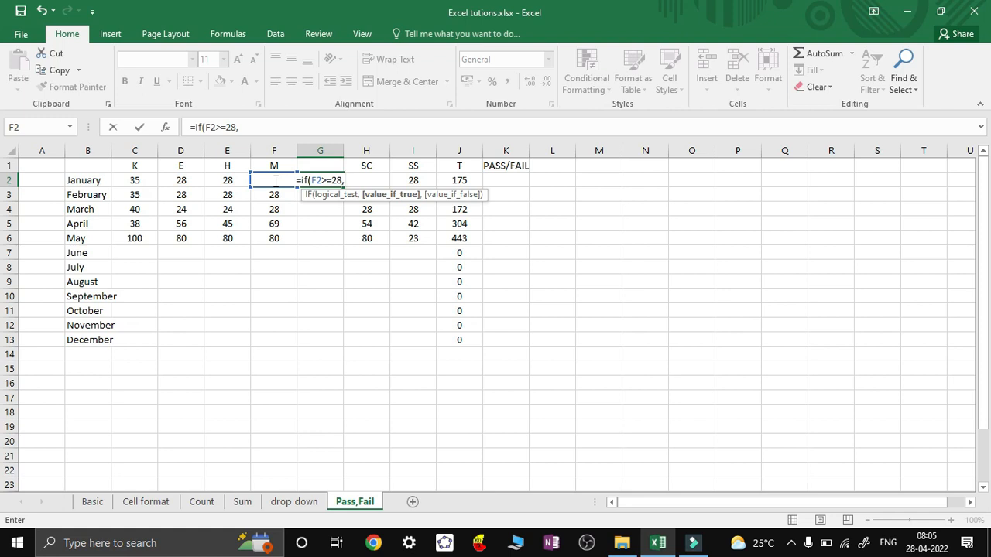
{"action": "type", "text": "\"Pass"}
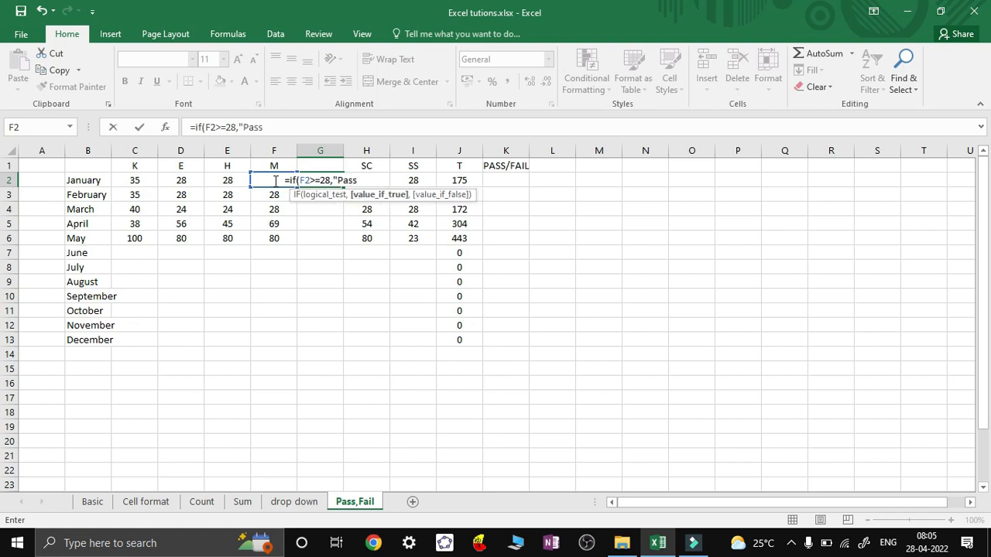
{"action": "type", "text": "\","}
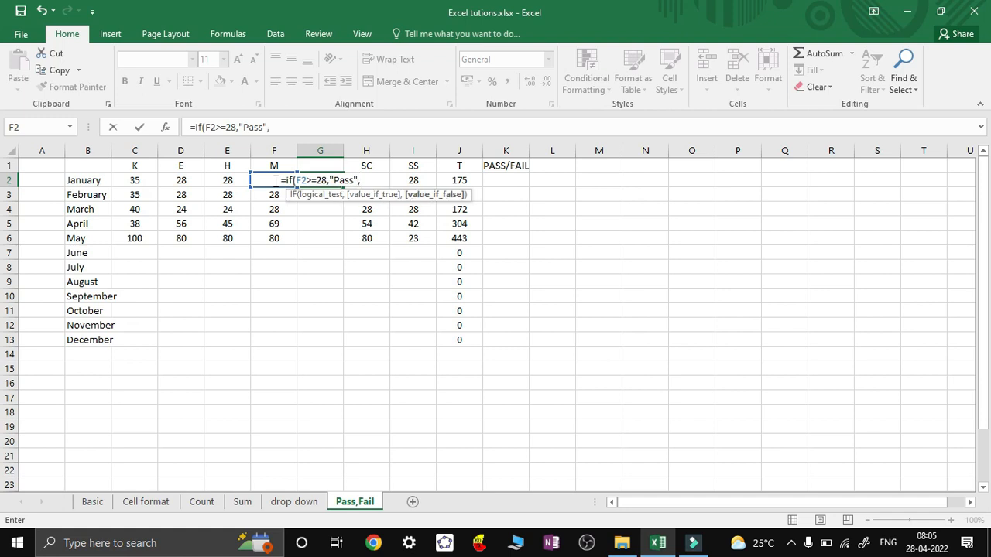
{"action": "type", "text": "\""}
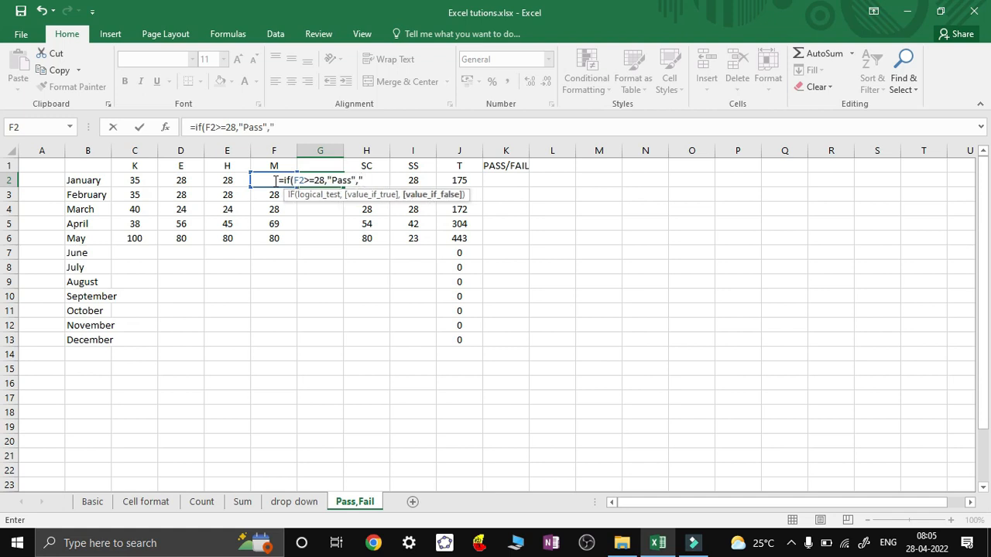
{"action": "type", "text": "F"}
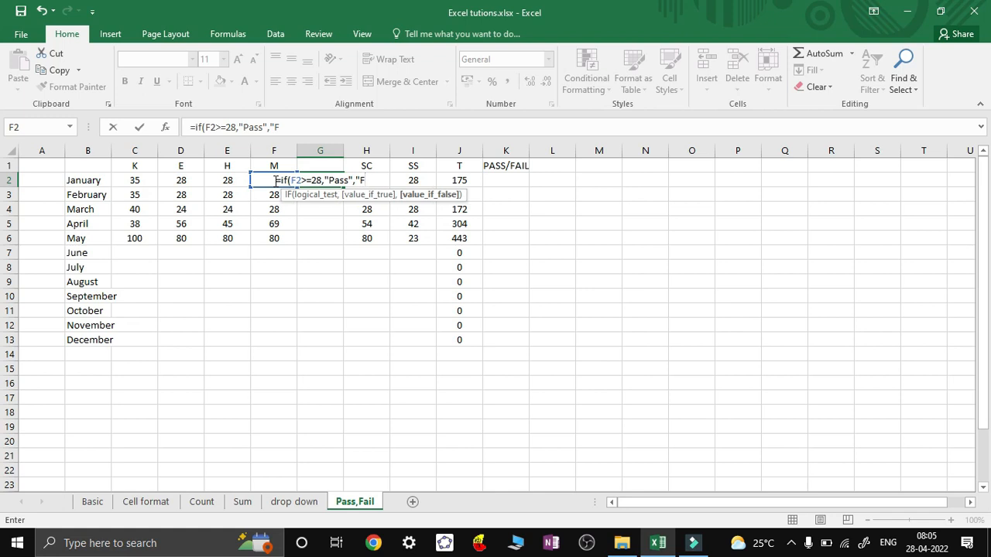
{"action": "type", "text": "ail"}
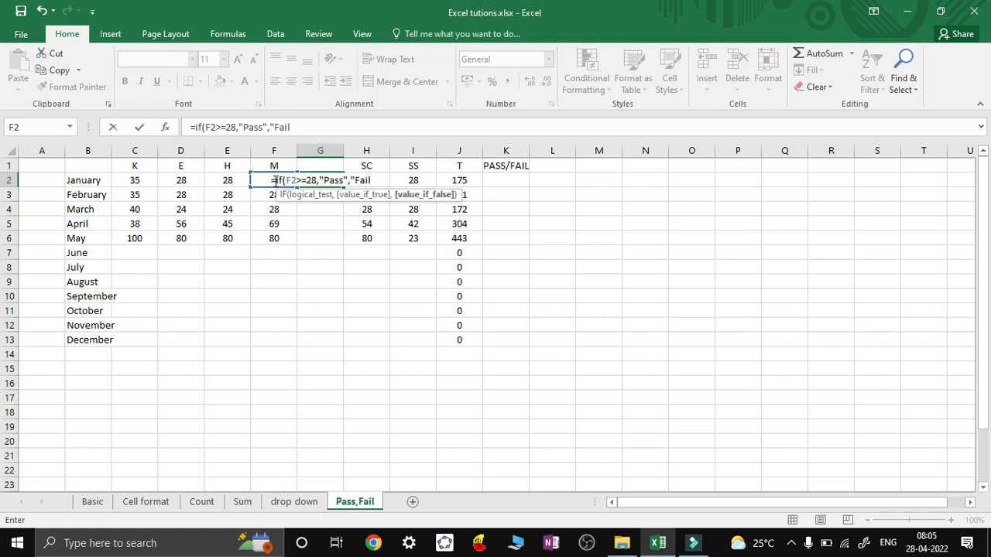
{"action": "type", "text": "\""}
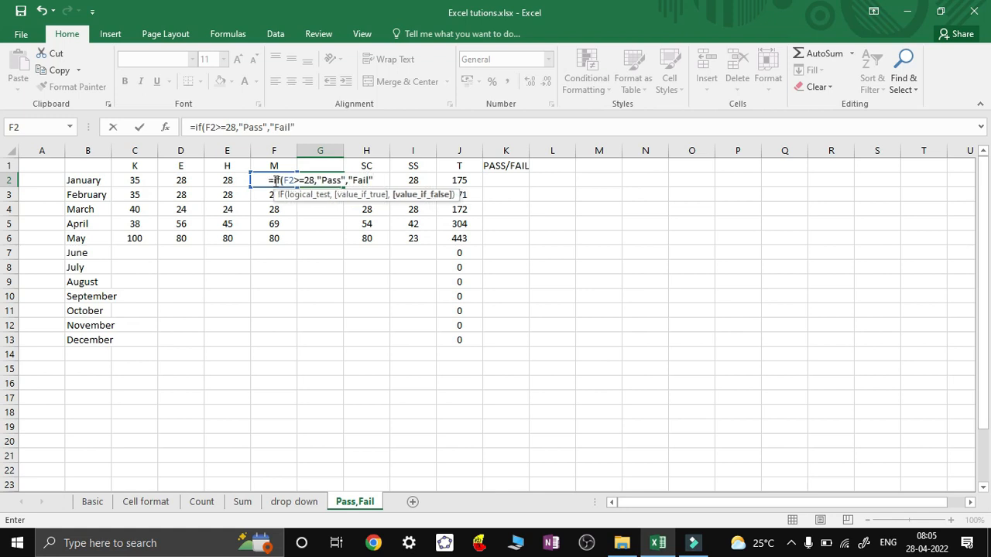
{"action": "type", "text": ")"}
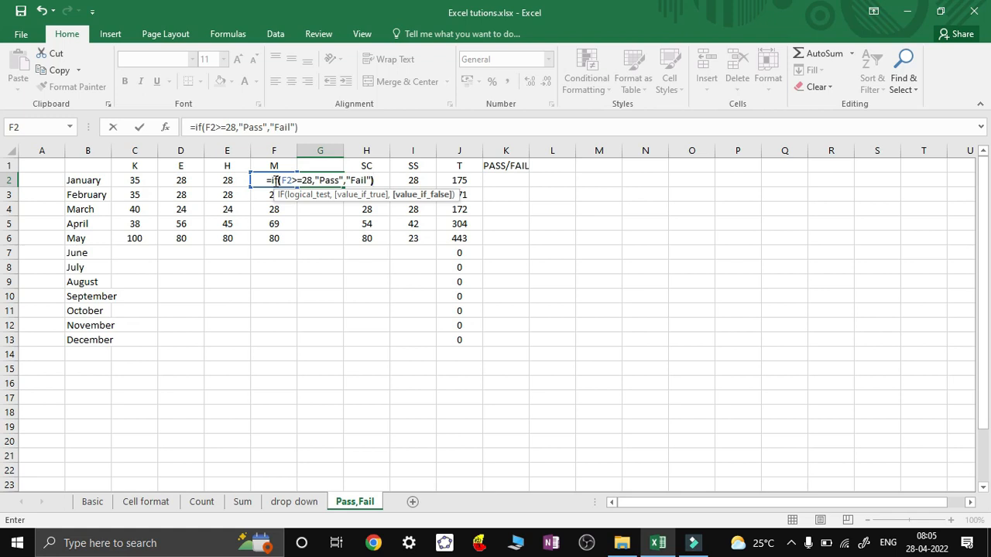
{"action": "key", "text": "Return"}
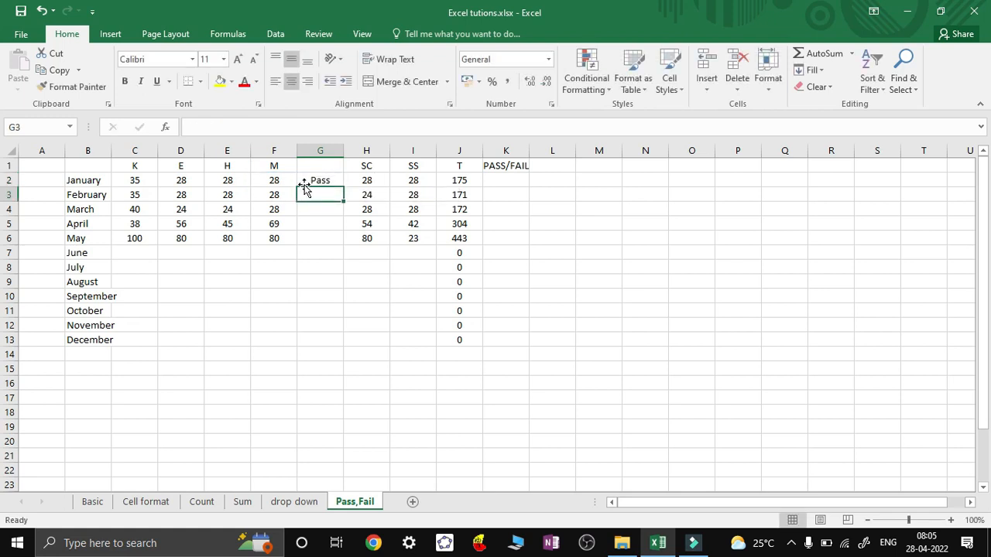
{"action": "left_click", "coordinate": [311, 182]}
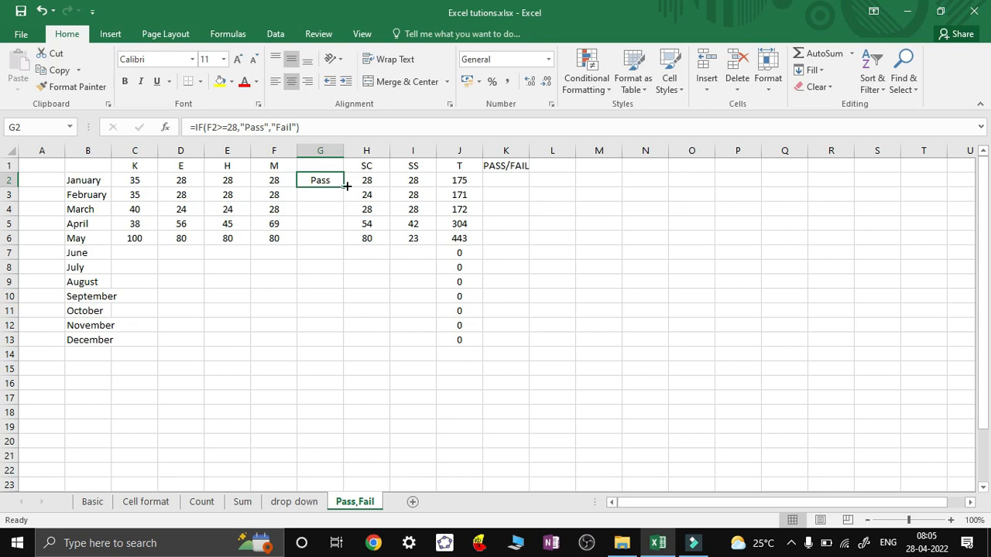
{"action": "double_click", "coordinate": [343, 187]}
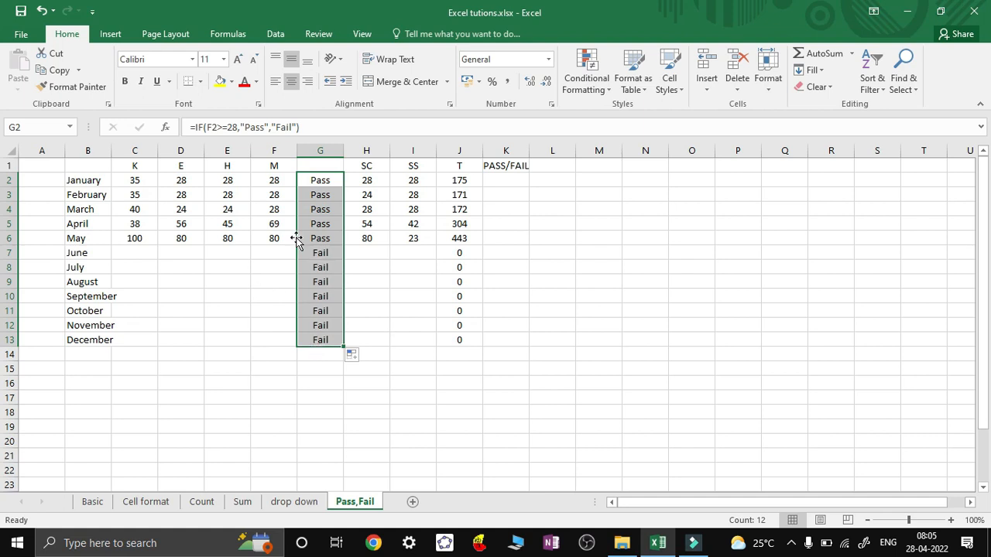
Set February's M mark in F3 to 27 to test the formula, and reselect the formula cell G2.
{"action": "left_click", "coordinate": [278, 193]}
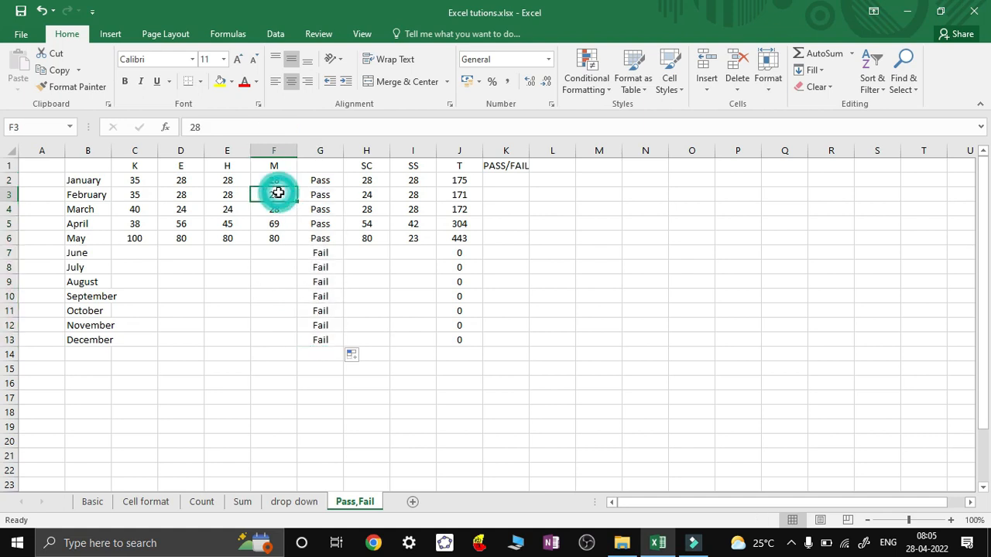
{"action": "type", "text": "27"}
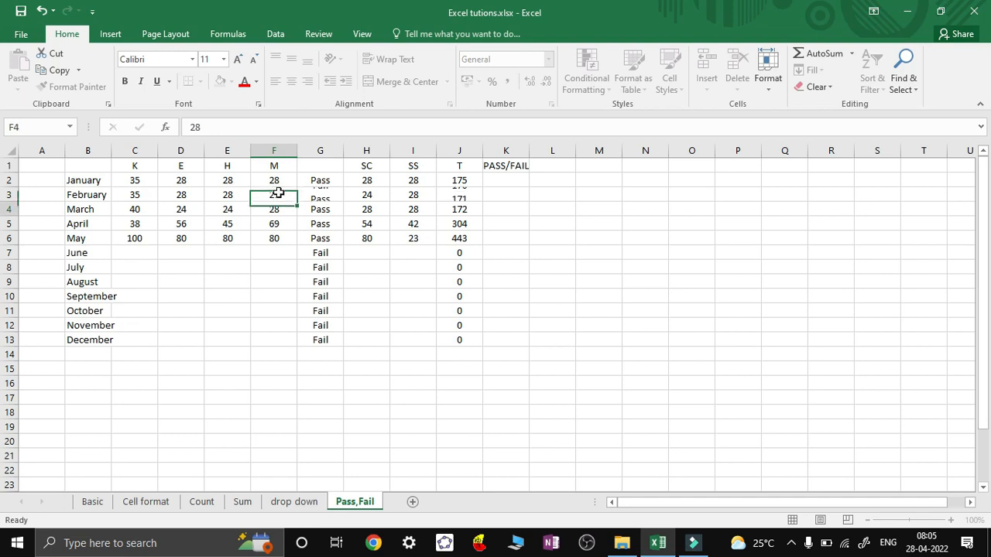
{"action": "key", "text": "Return"}
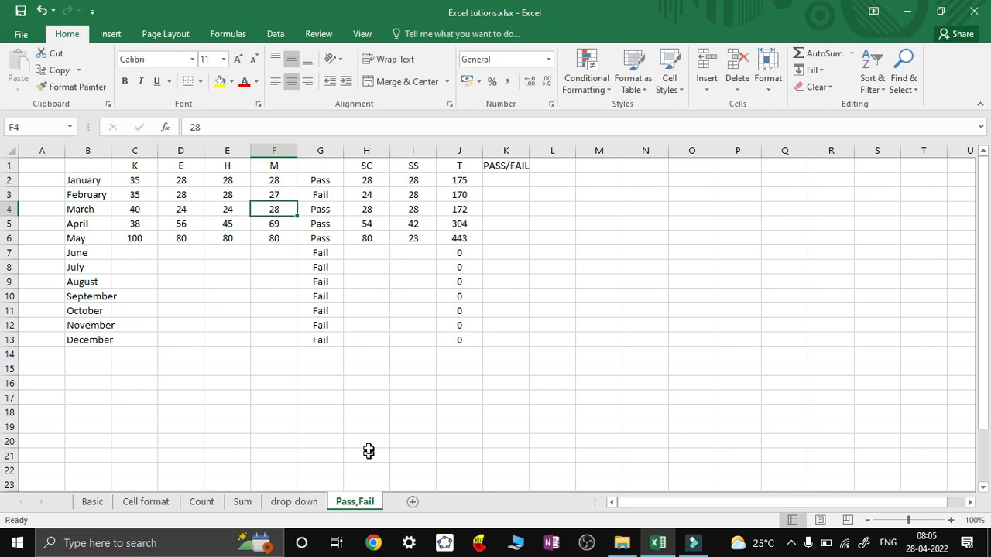
{"action": "left_click", "coordinate": [323, 180]}
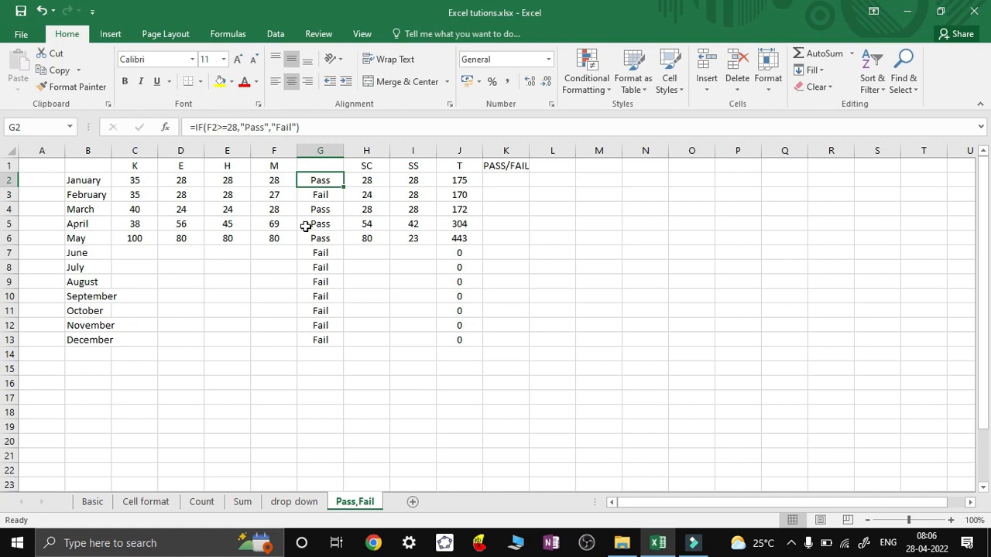
Begin a formula in J2 with IF and a nested AND whose first condition is I2>=175.
{"action": "left_click", "coordinate": [729, 205]}
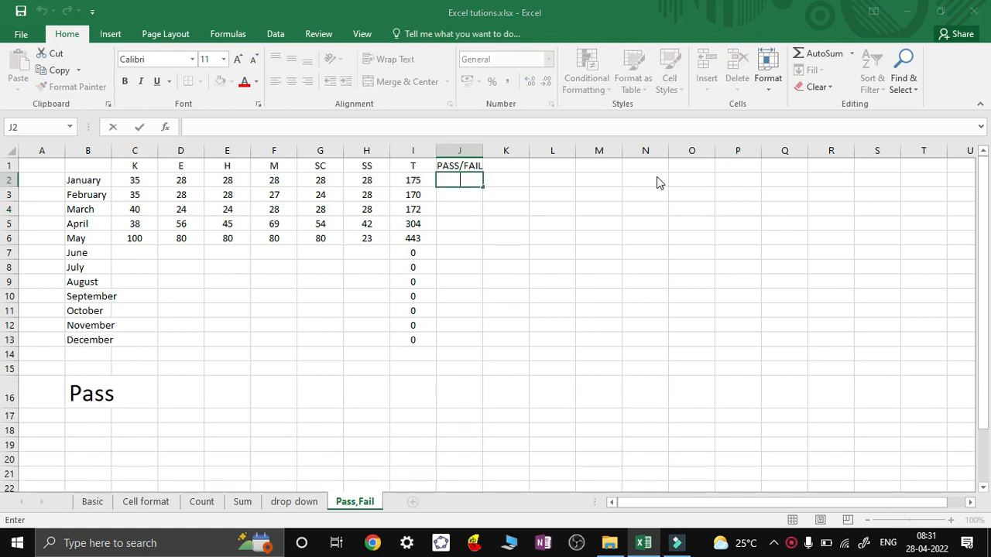
{"action": "type", "text": "="}
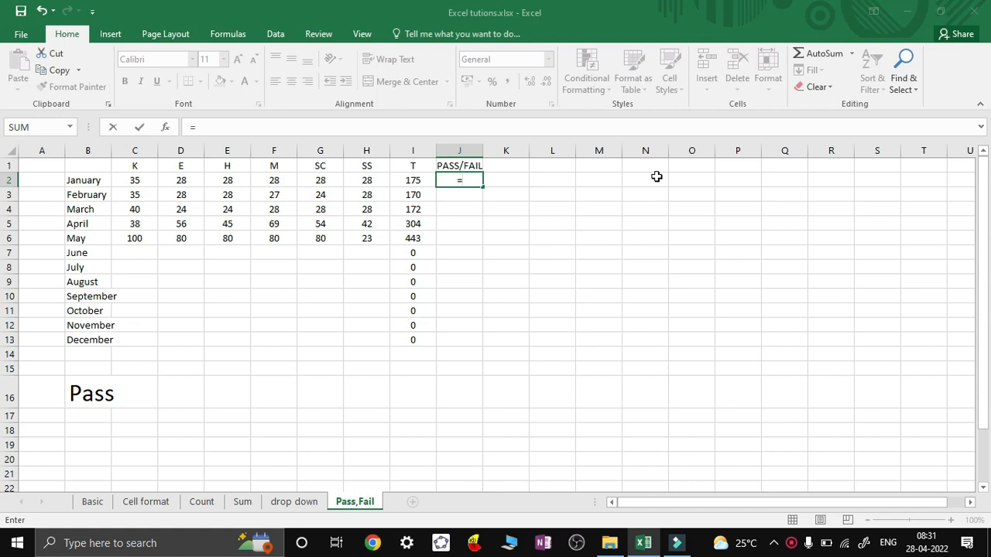
{"action": "type", "text": "i"}
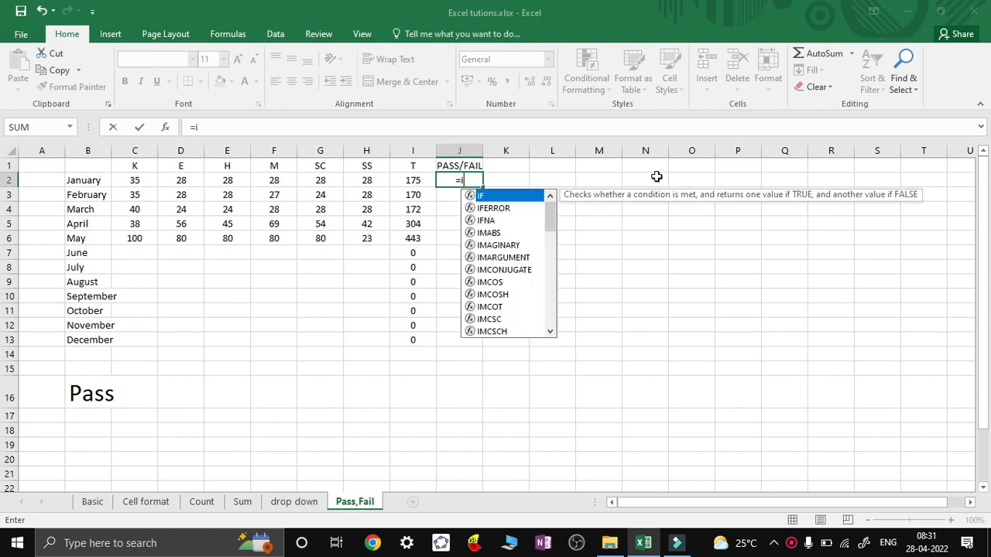
{"action": "type", "text": "f("}
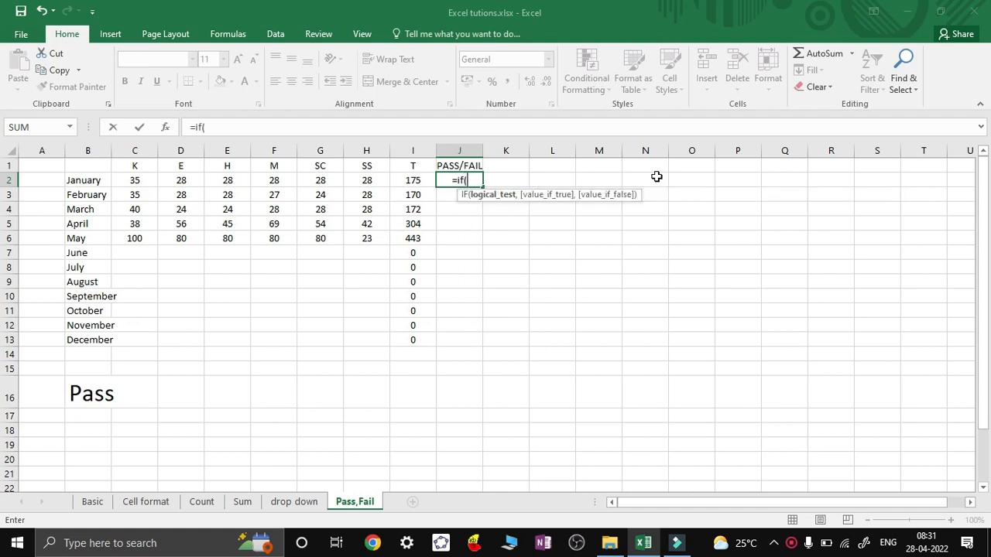
{"action": "type", "text": "and"}
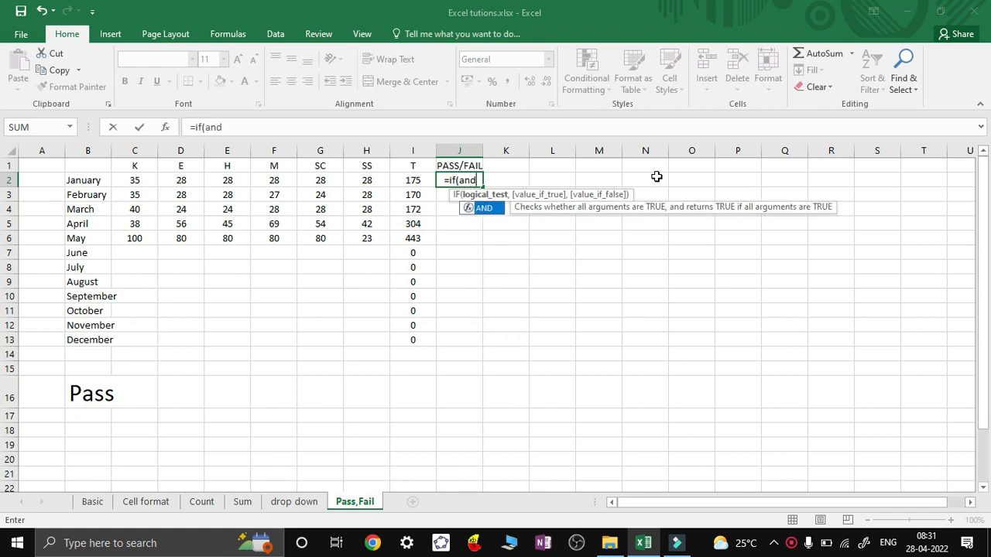
{"action": "type", "text": "("}
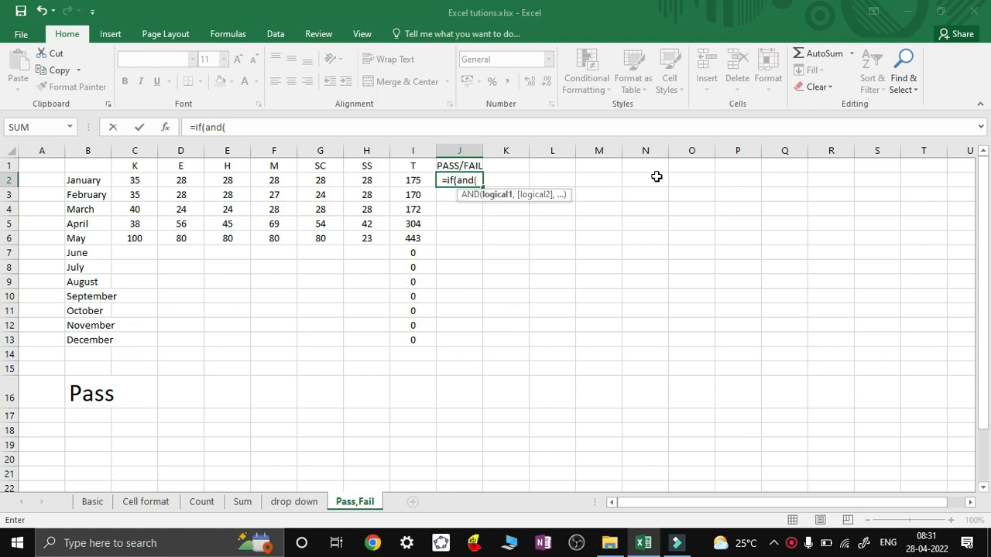
{"action": "left_click", "coordinate": [417, 180]}
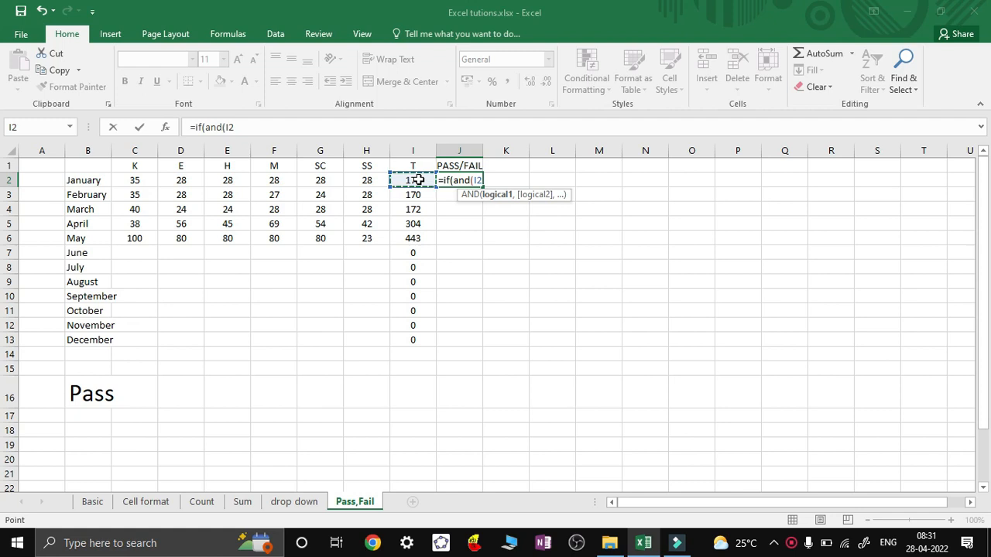
{"action": "type", "text": ">="}
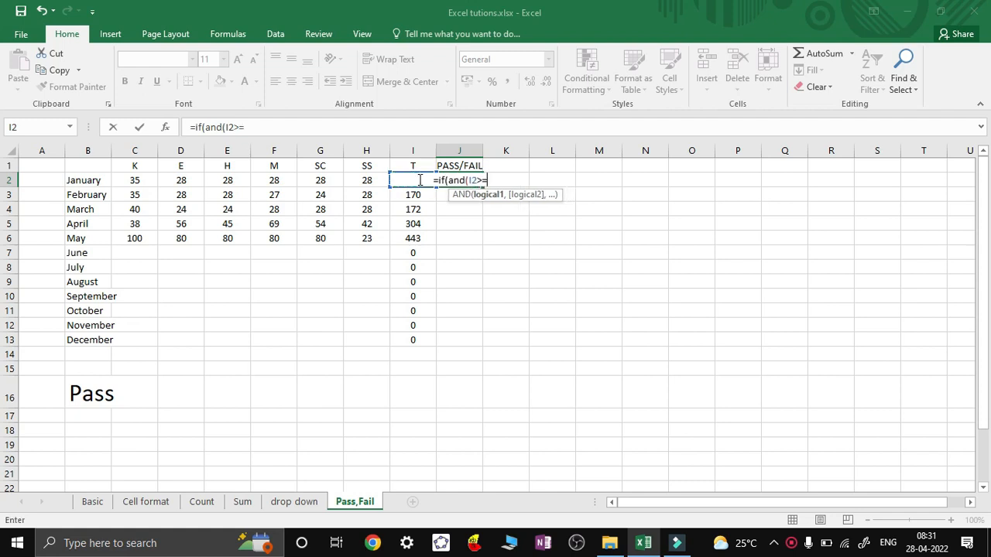
{"action": "type", "text": "175"}
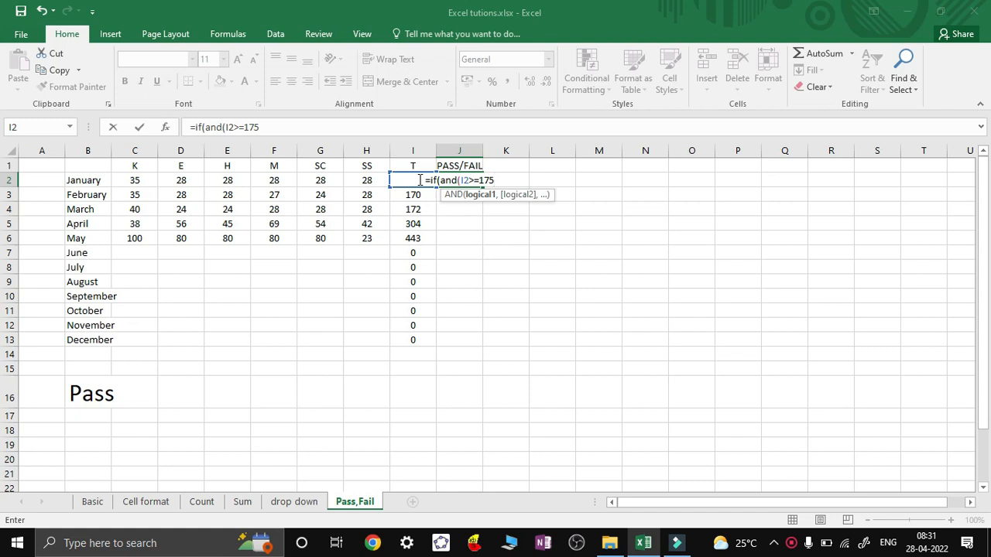
Add the conditions C2>=35 and D2>=24 to the AND function in the J2 formula.
{"action": "type", "text": ","}
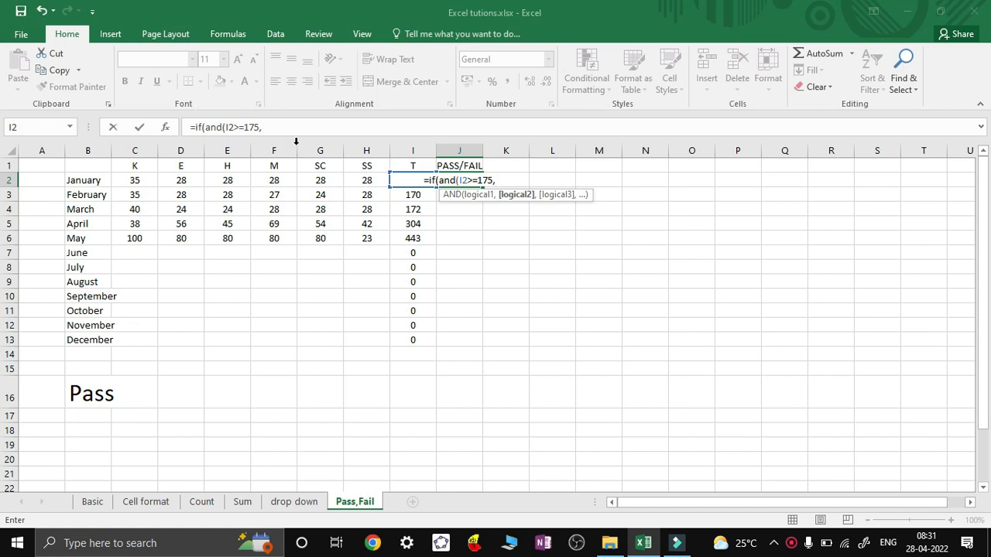
{"action": "left_click", "coordinate": [142, 180]}
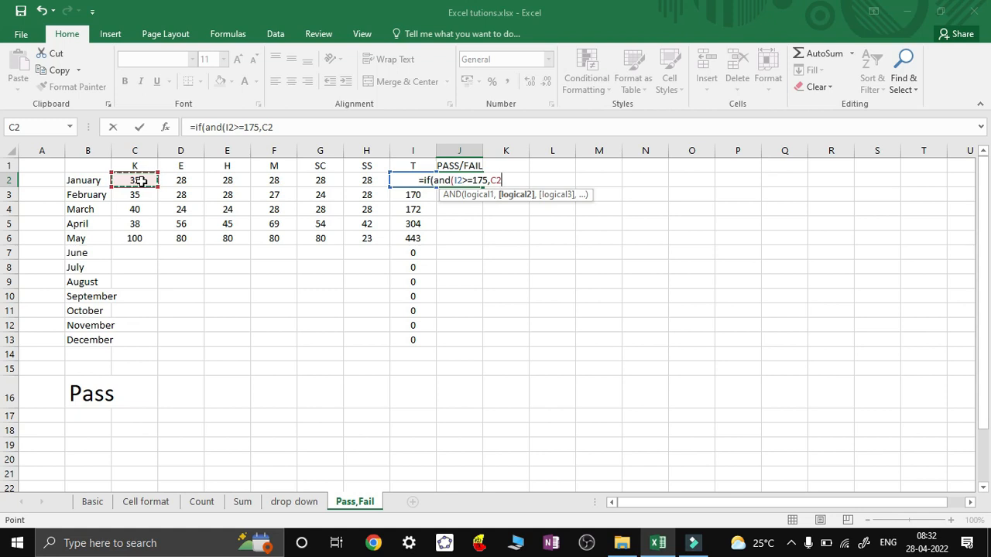
{"action": "type", "text": ">="}
{"action": "type", "text": "3"}
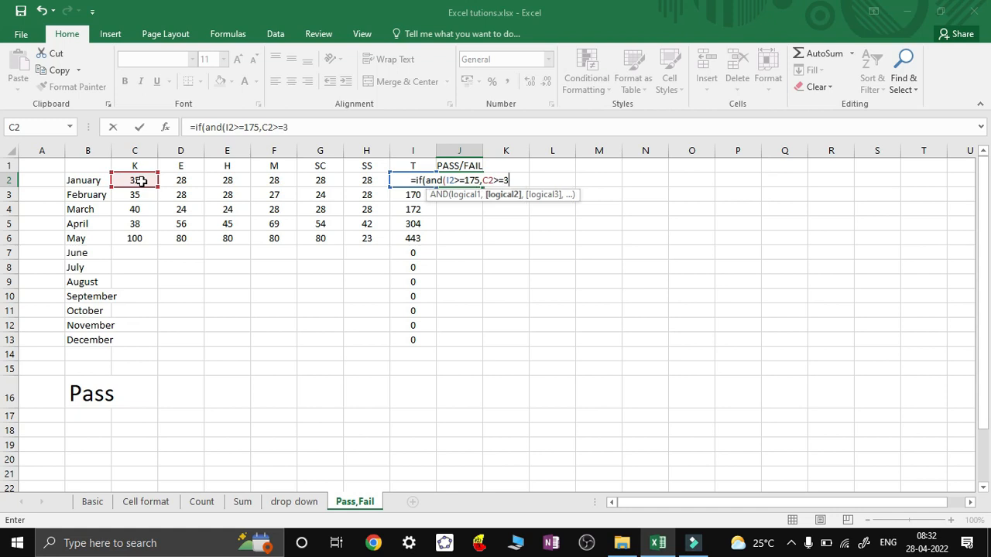
{"action": "type", "text": "5,"}
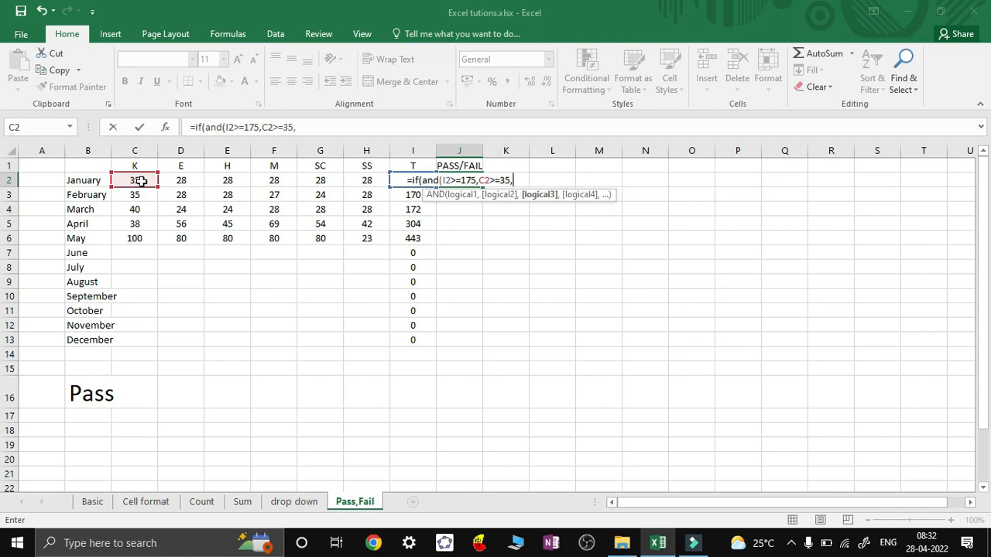
{"action": "left_click", "coordinate": [178, 179]}
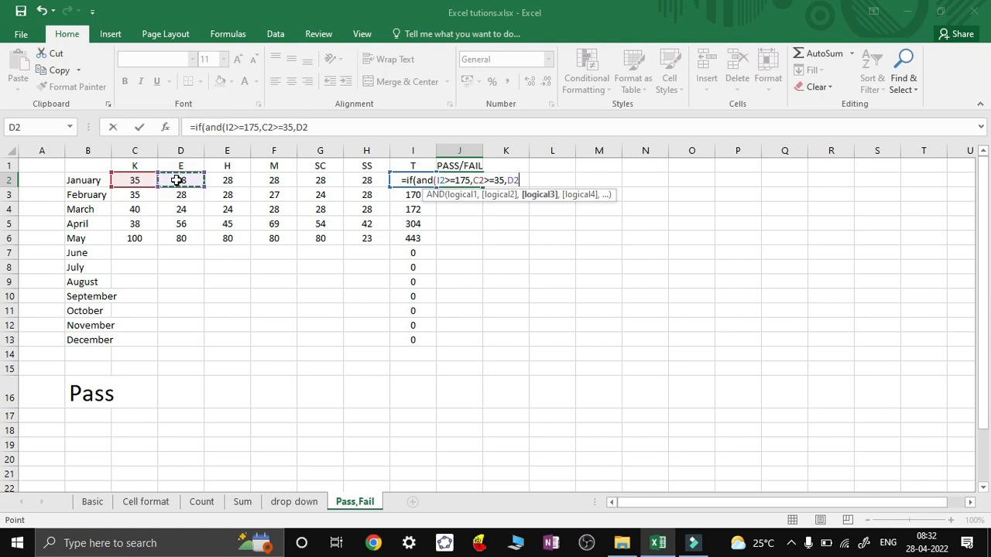
{"action": "type", "text": ">=24,"}
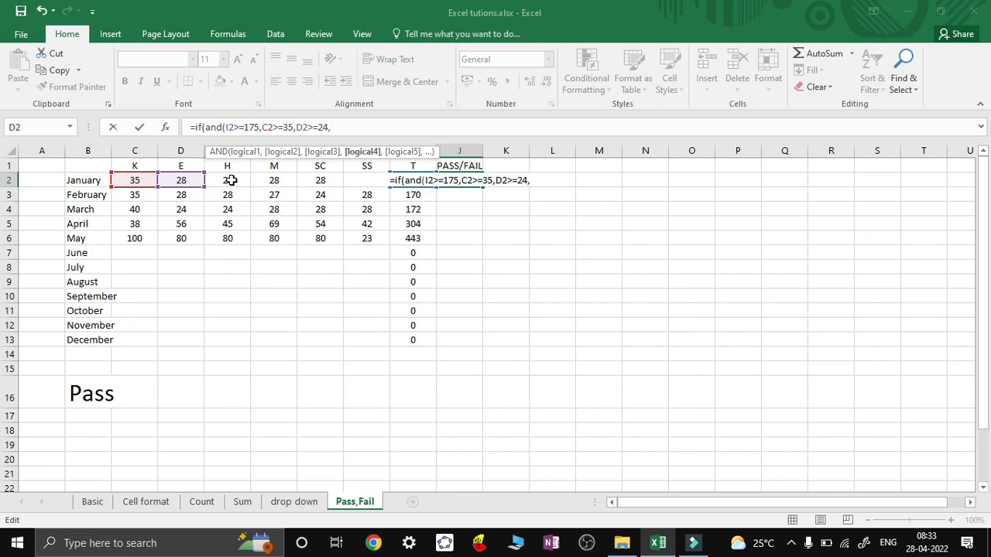
Add the conditions E2>=24, F2>=24, G2>=24 and a second F2>=24, and close the AND function.
{"action": "left_click", "coordinate": [230, 180]}
{"action": "type", "text": ">=24,"}
{"action": "left_click", "coordinate": [269, 180]}
{"action": "type", "text": ">=24,"}
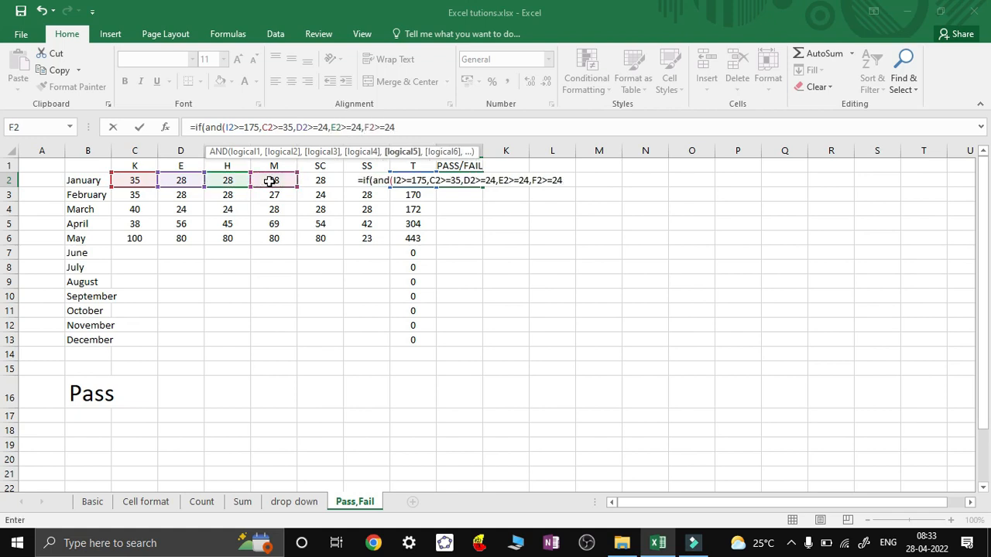
{"action": "left_click", "coordinate": [312, 180]}
{"action": "type", "text": ">="}
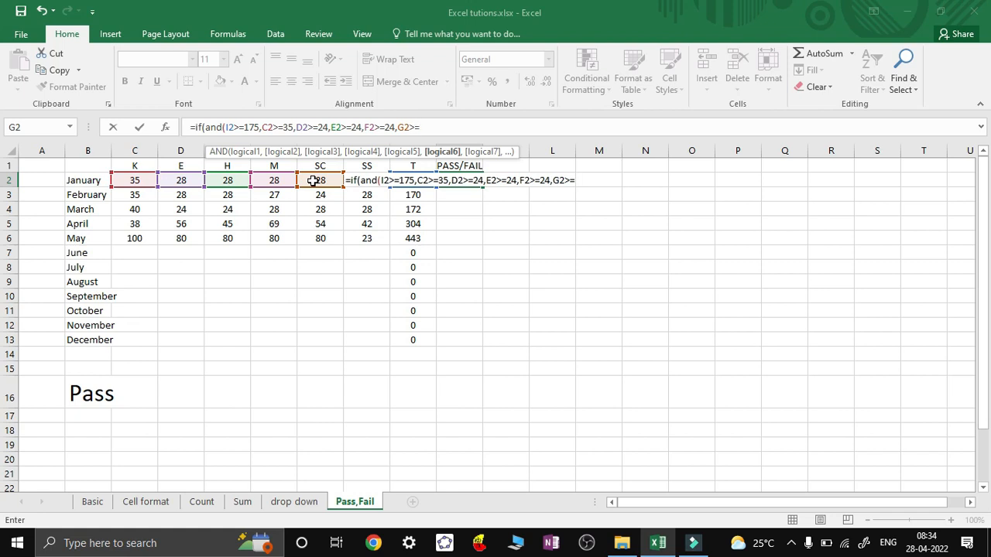
{"action": "type", "text": "24,"}
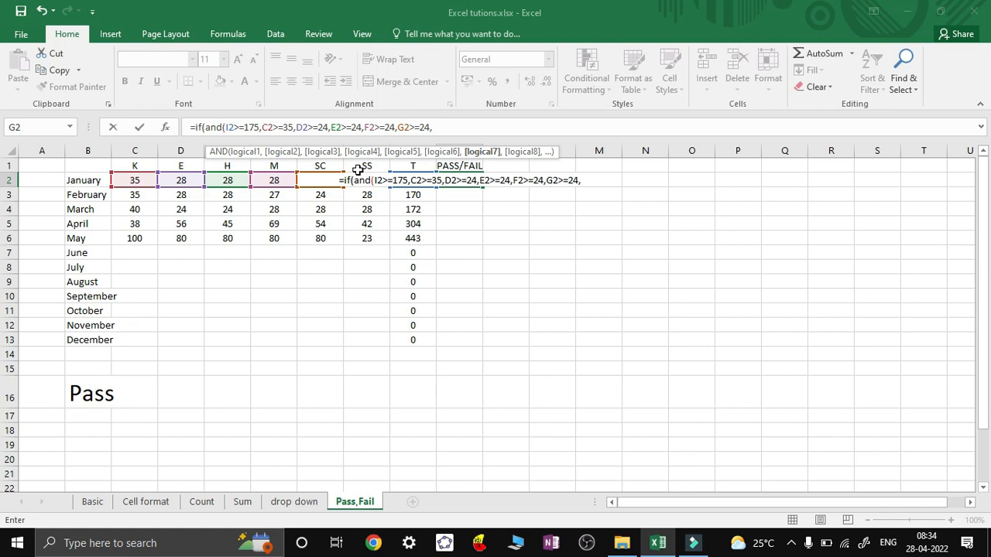
{"action": "type", "text": "F2>=24"}
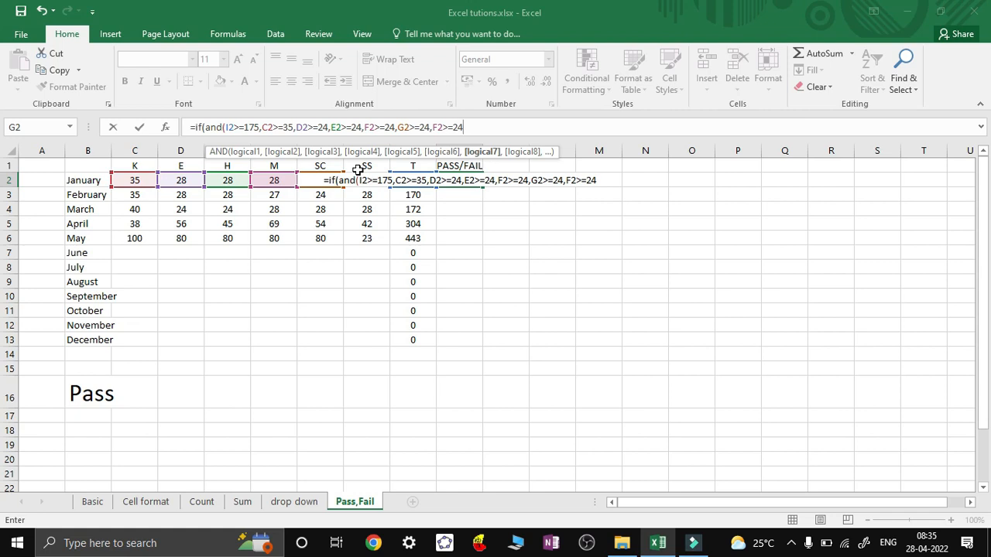
{"action": "type", "text": ")"}
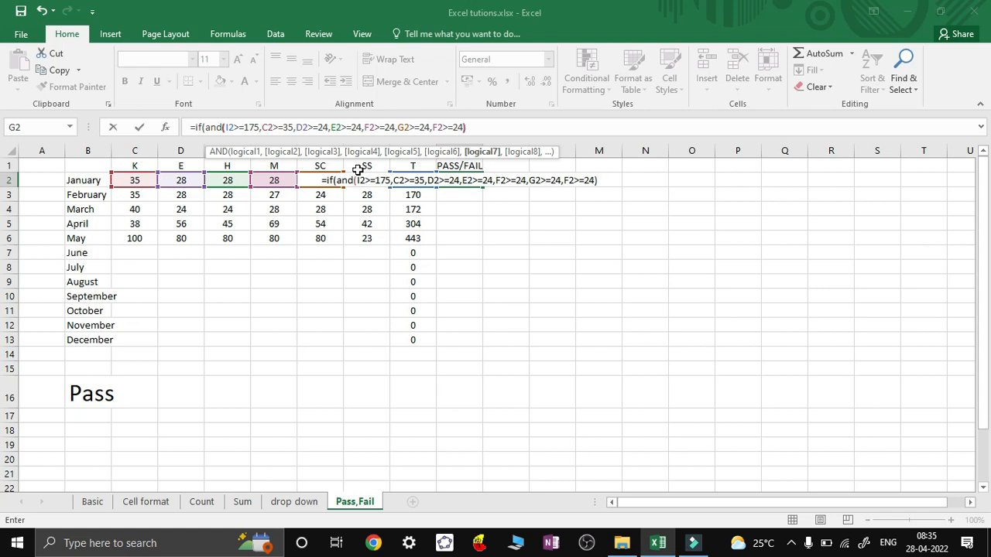
Complete the J2 formula with "Pass" if true and "Fail" if false, and fill it down to J13.
{"action": "type", "text": ","}
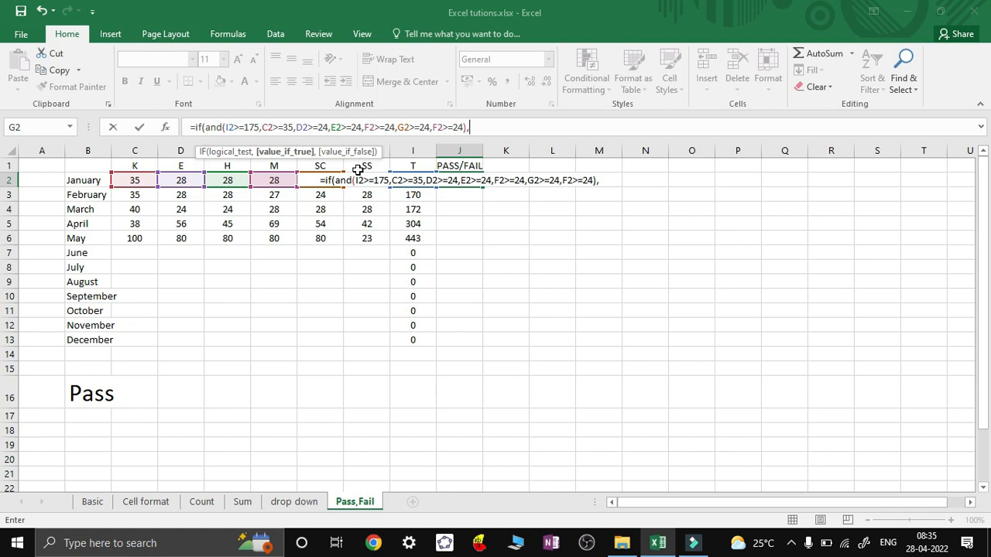
{"action": "type", "text": "\""}
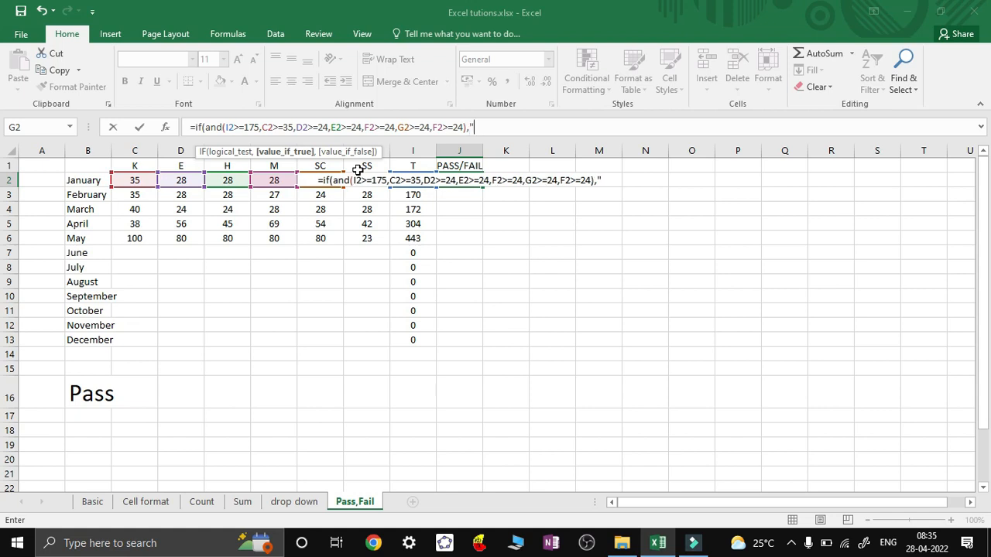
{"action": "type", "text": "Pas"}
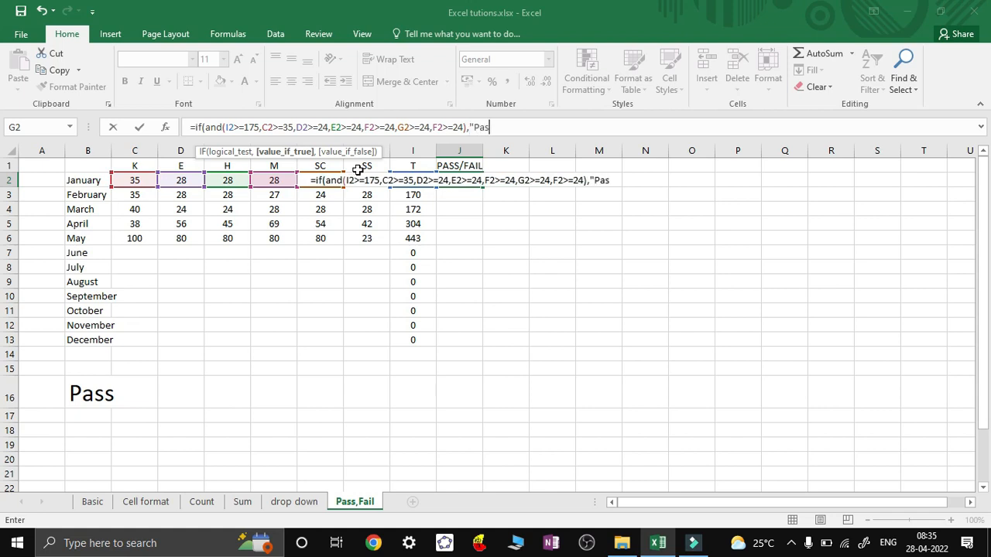
{"action": "type", "text": "s\","}
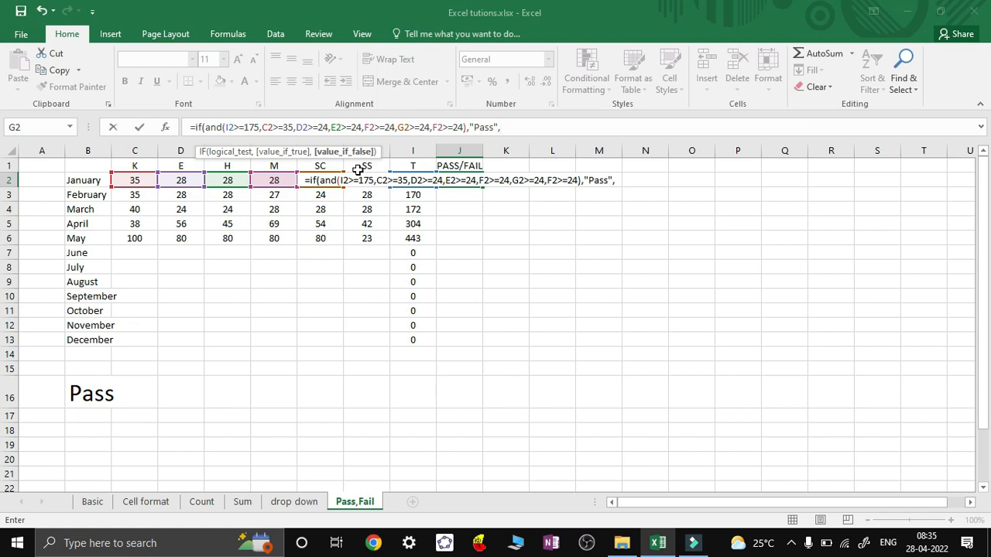
{"action": "type", "text": "\""}
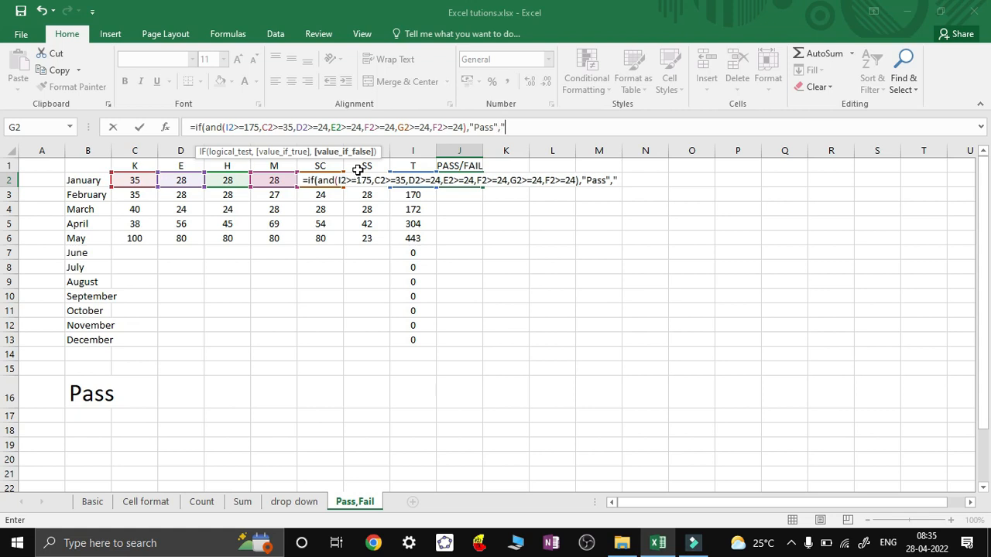
{"action": "type", "text": "Fail"}
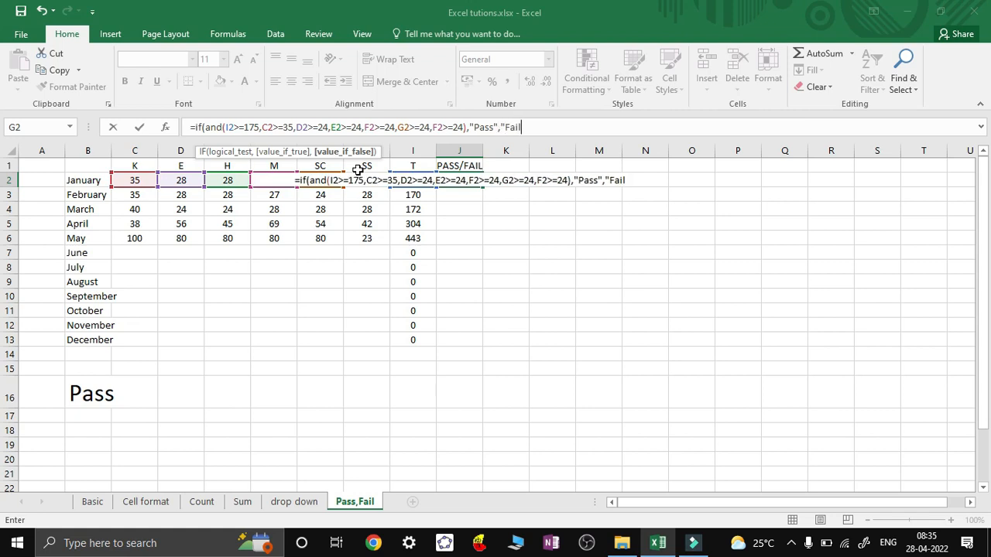
{"action": "type", "text": "\""}
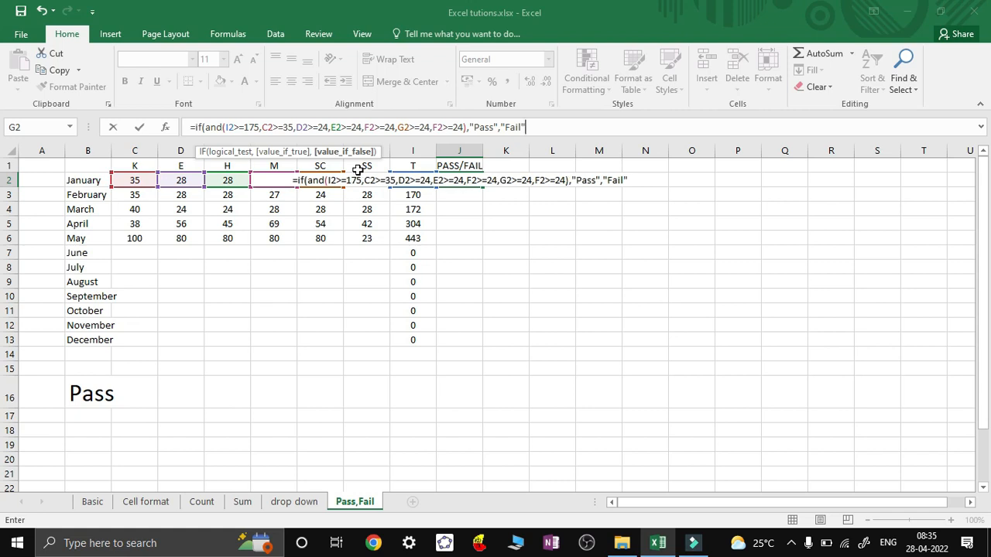
{"action": "type", "text": ")"}
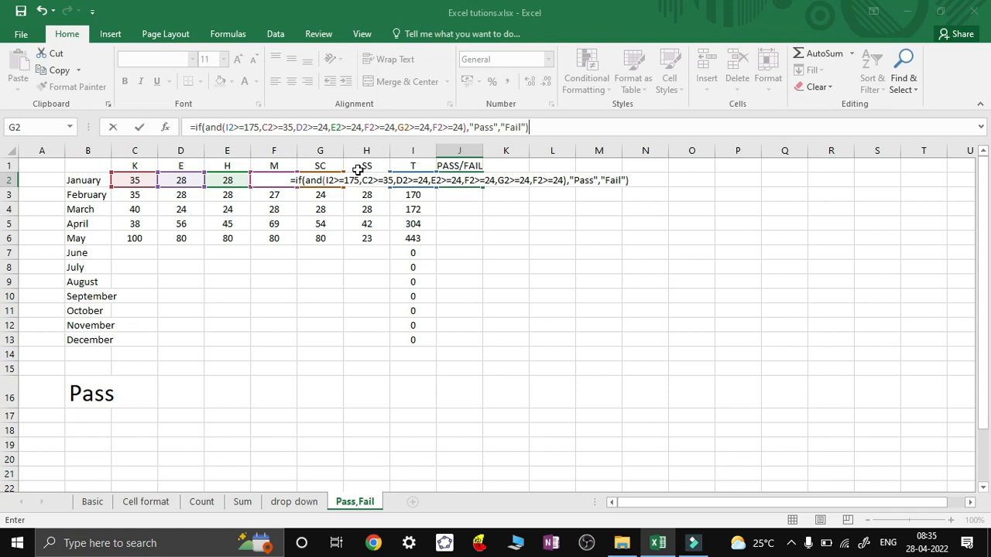
{"action": "key", "text": "Return"}
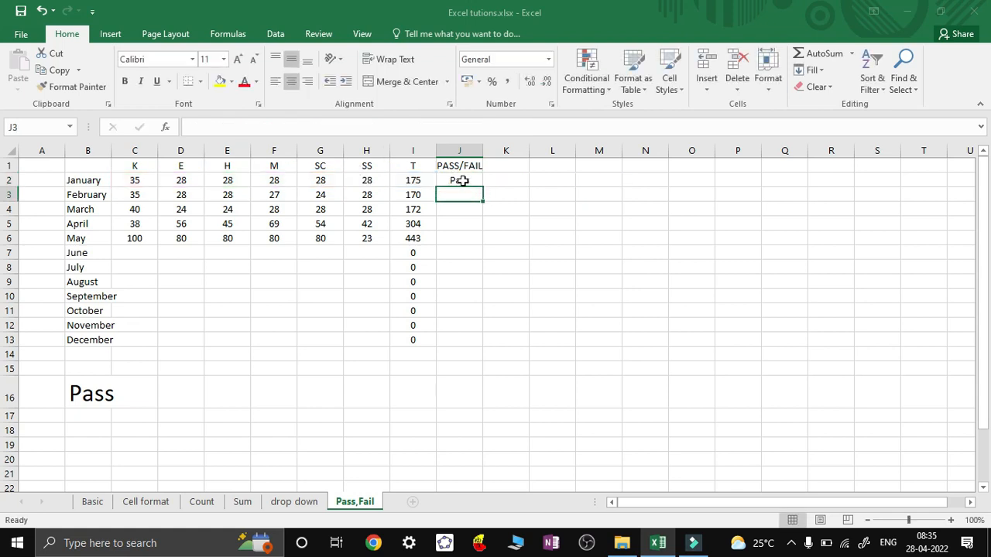
{"action": "left_click", "coordinate": [460, 181]}
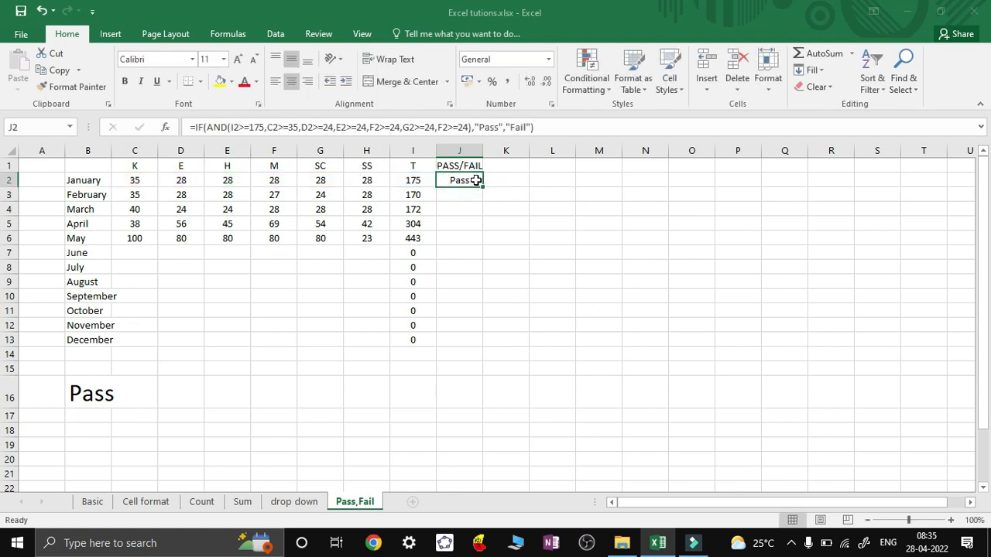
{"action": "double_click", "coordinate": [482, 185]}
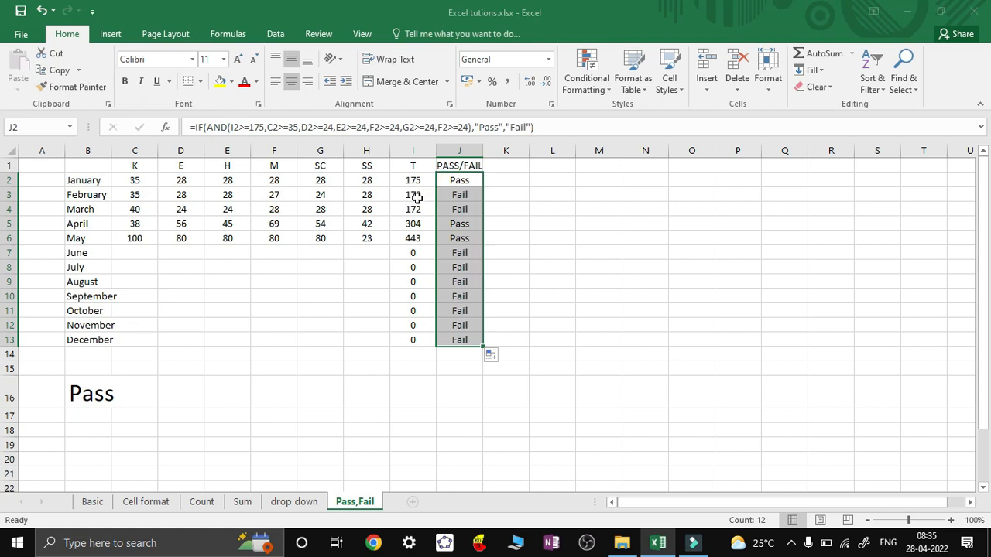
Set February's M mark in F3 to 28 and March's H mark in E4 to 30 to test the formula.
{"action": "left_click", "coordinate": [275, 198]}
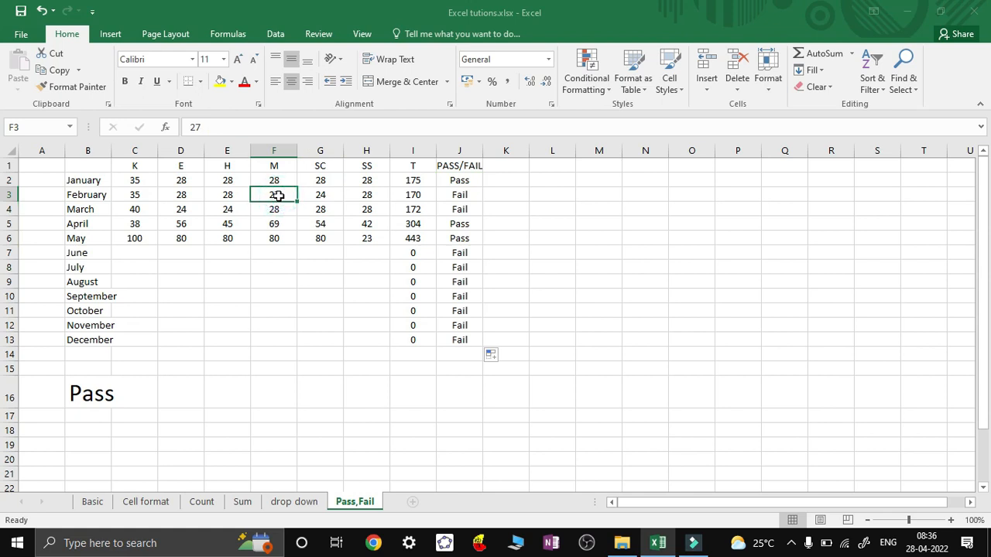
{"action": "type", "text": "28"}
{"action": "key", "text": "Return"}
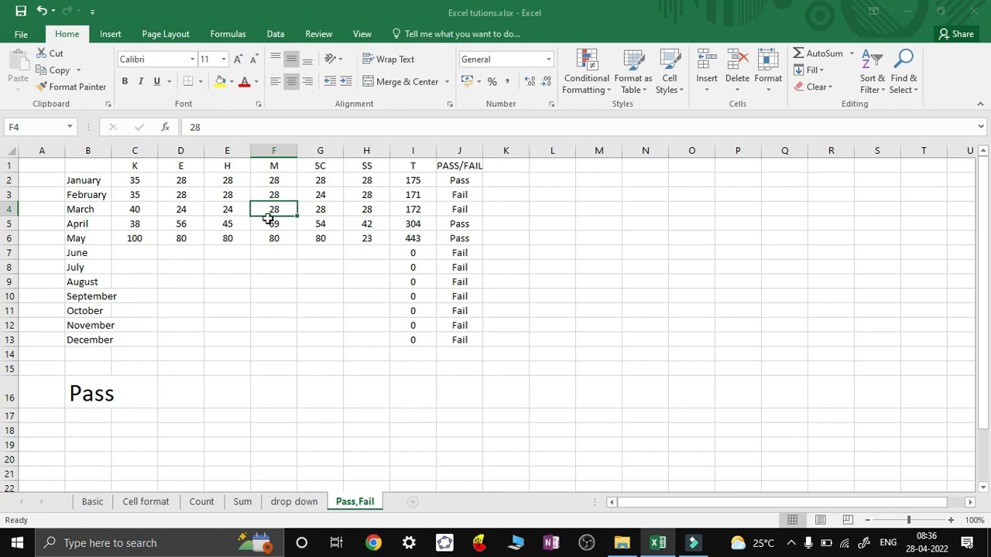
{"action": "left_click", "coordinate": [232, 209]}
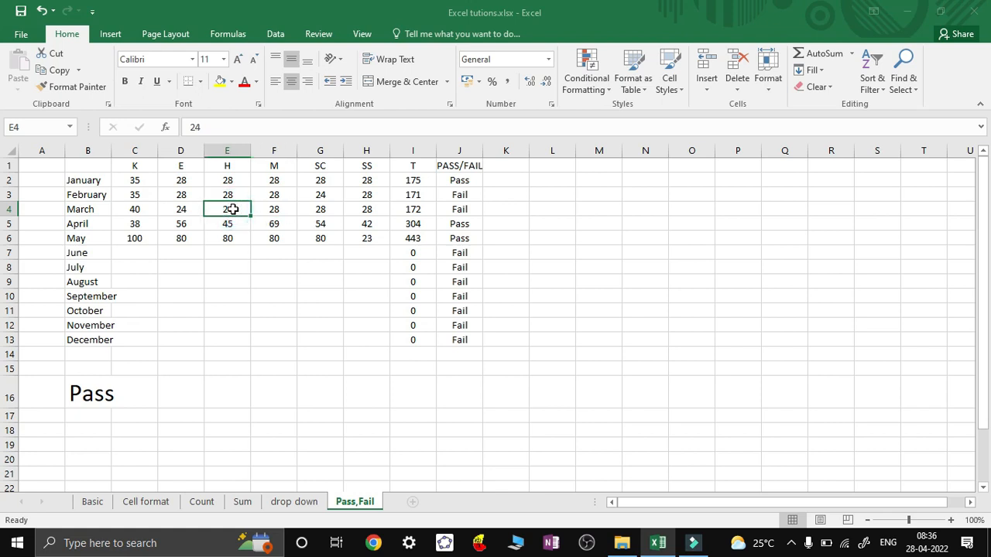
{"action": "type", "text": "30"}
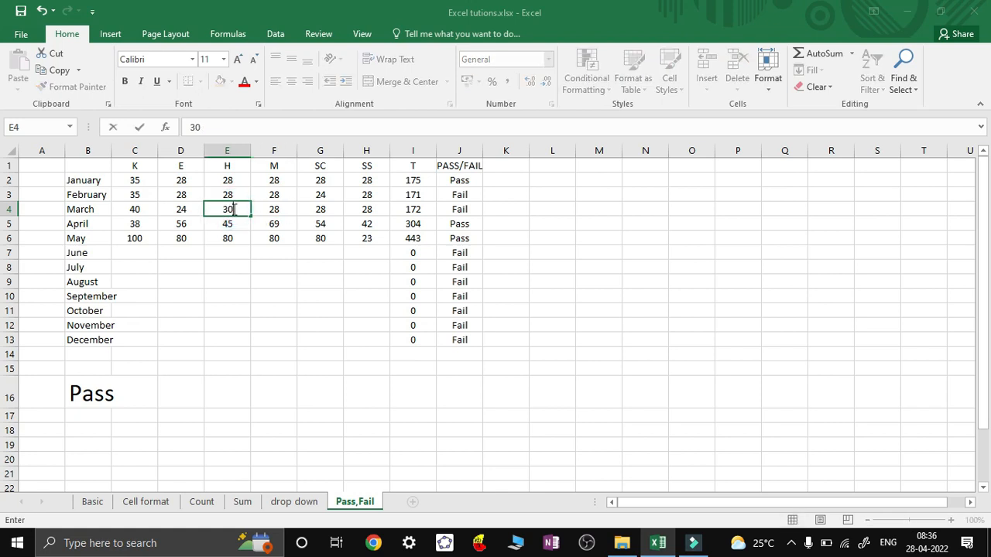
{"action": "key", "text": "Return"}
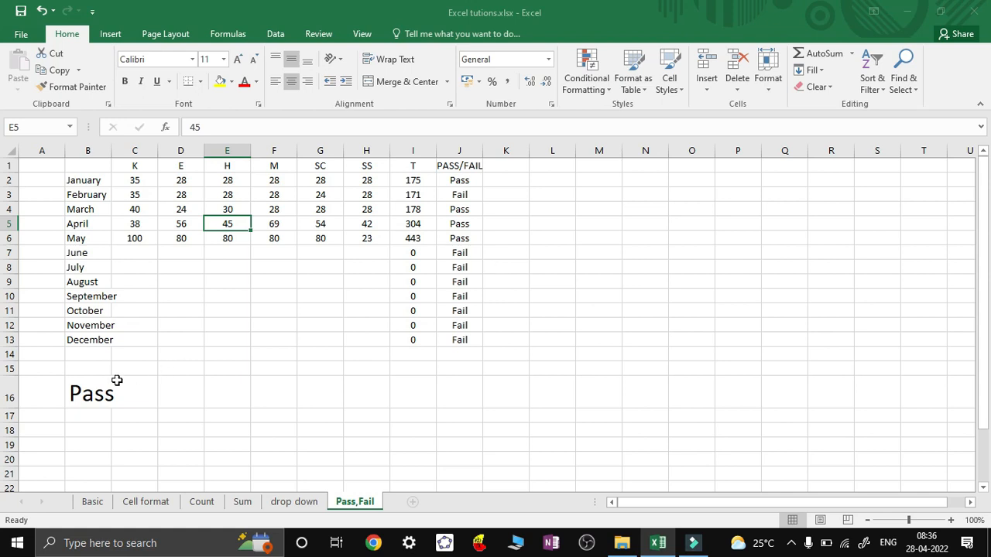
Open the enlarged example formula in B16 to review its IF and AND conditions.
{"action": "left_click", "coordinate": [96, 393]}
{"action": "double_click", "coordinate": [96, 393]}
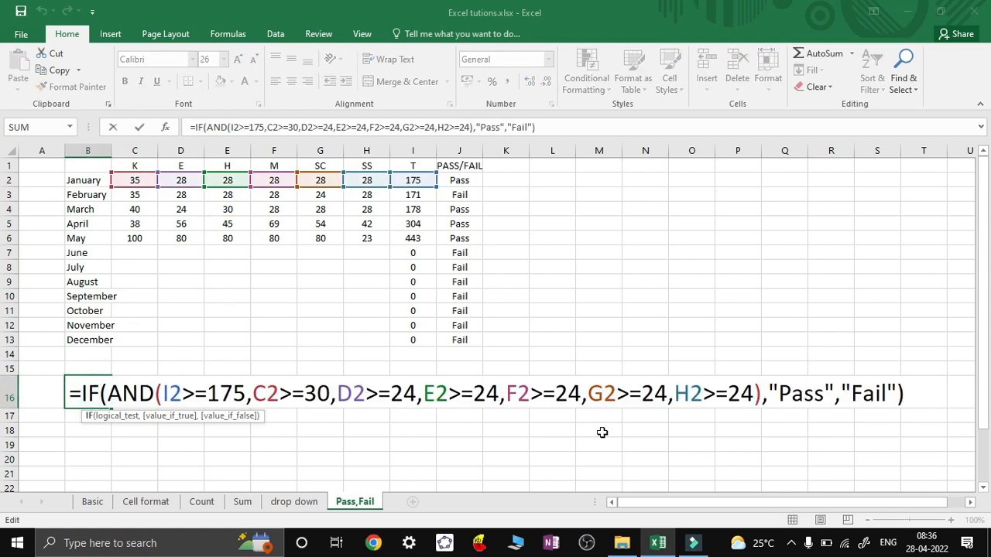
{"action": "left_click", "coordinate": [909, 391]}
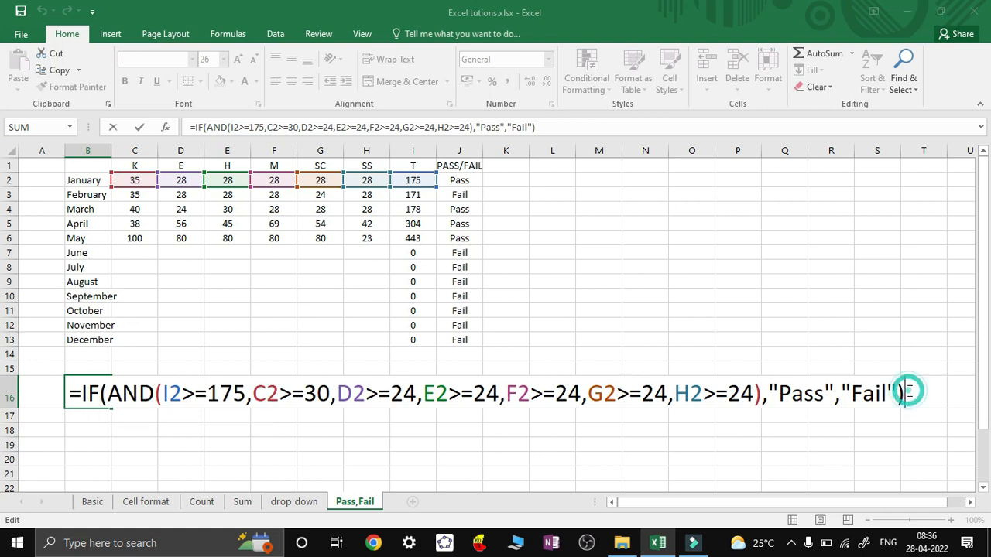